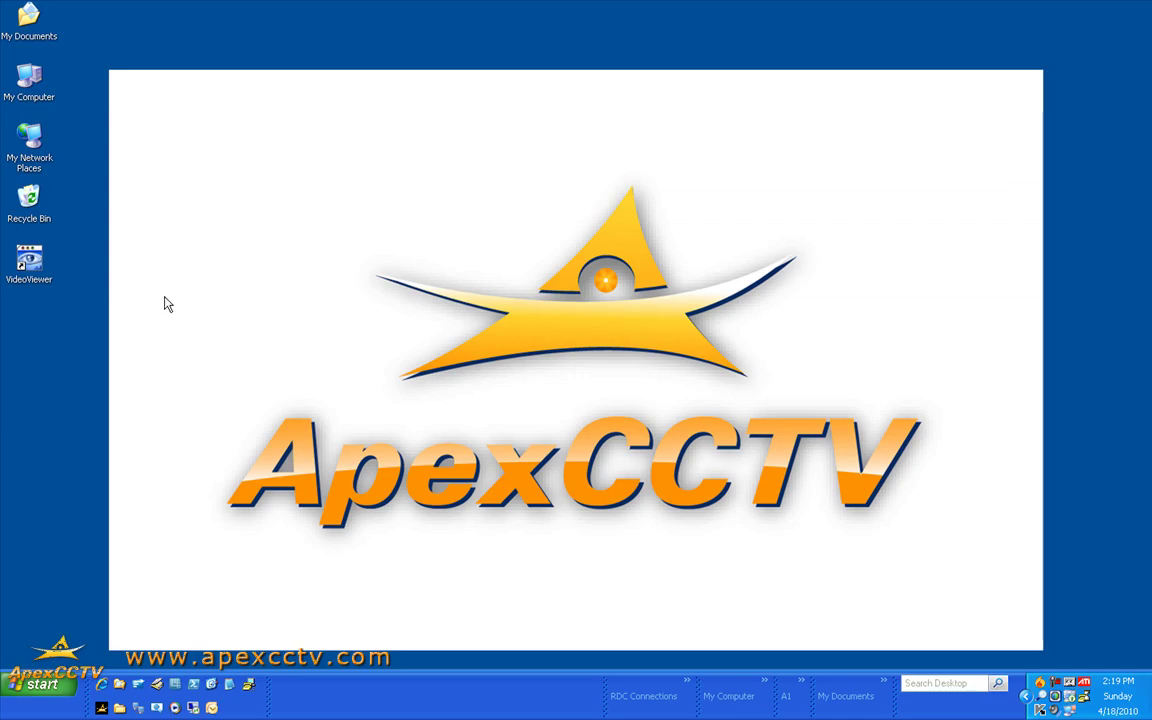
# Launch VideoViewer and bring up its camera address book.
pyautogui.click(29, 262)
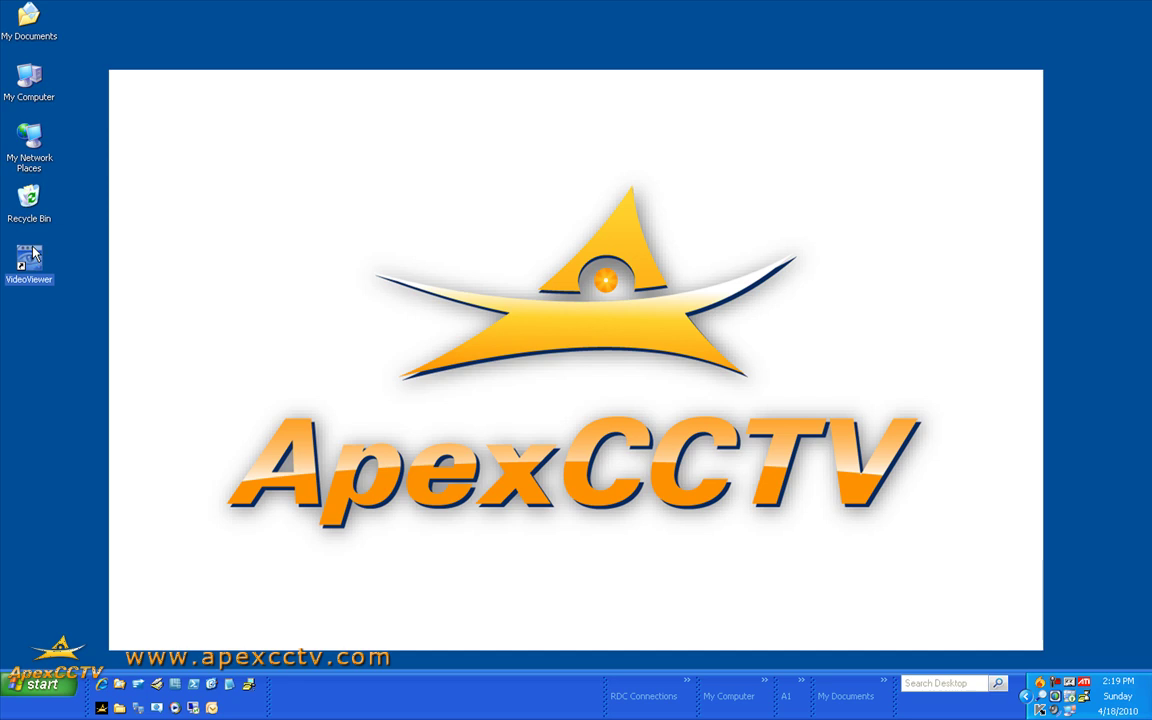
pyautogui.doubleClick(33, 256)
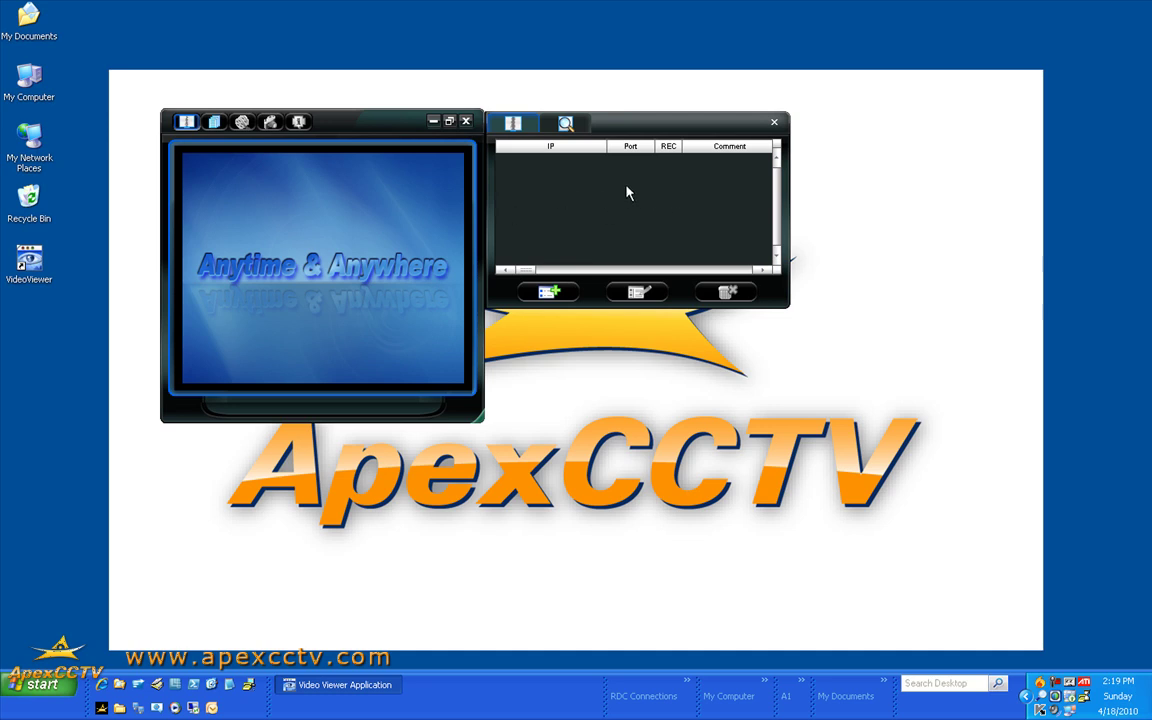
pyautogui.click(213, 122)
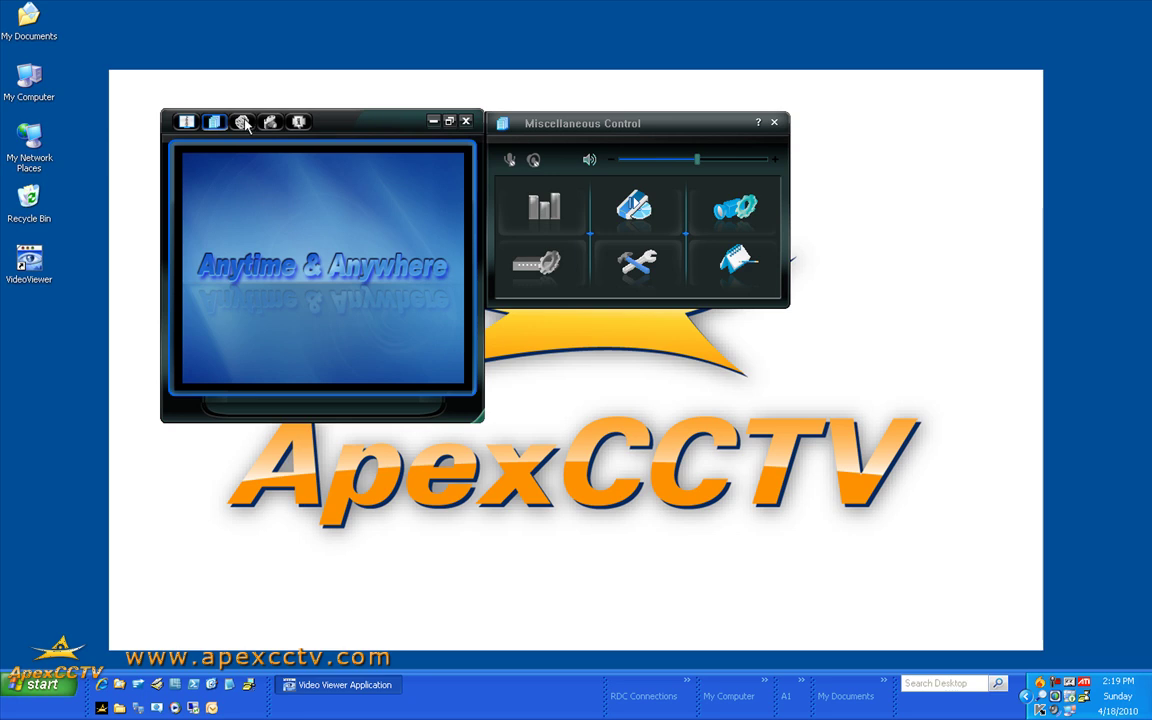
pyautogui.click(186, 122)
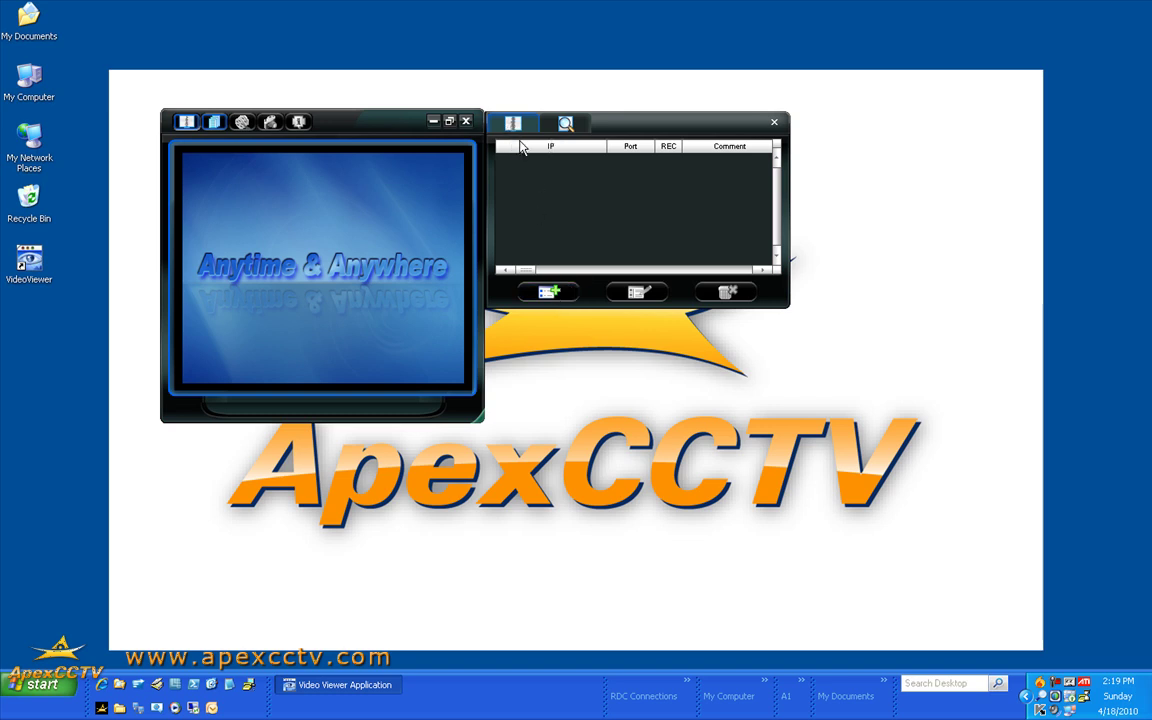
pyautogui.click(186, 122)
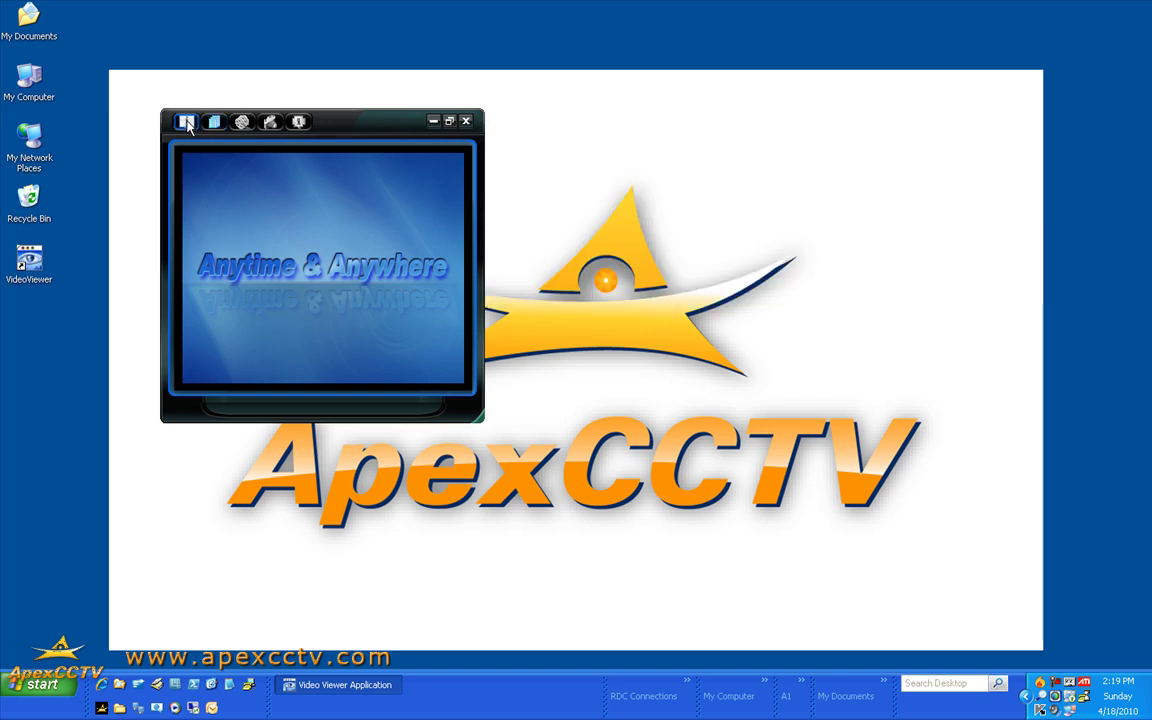
pyautogui.click(186, 122)
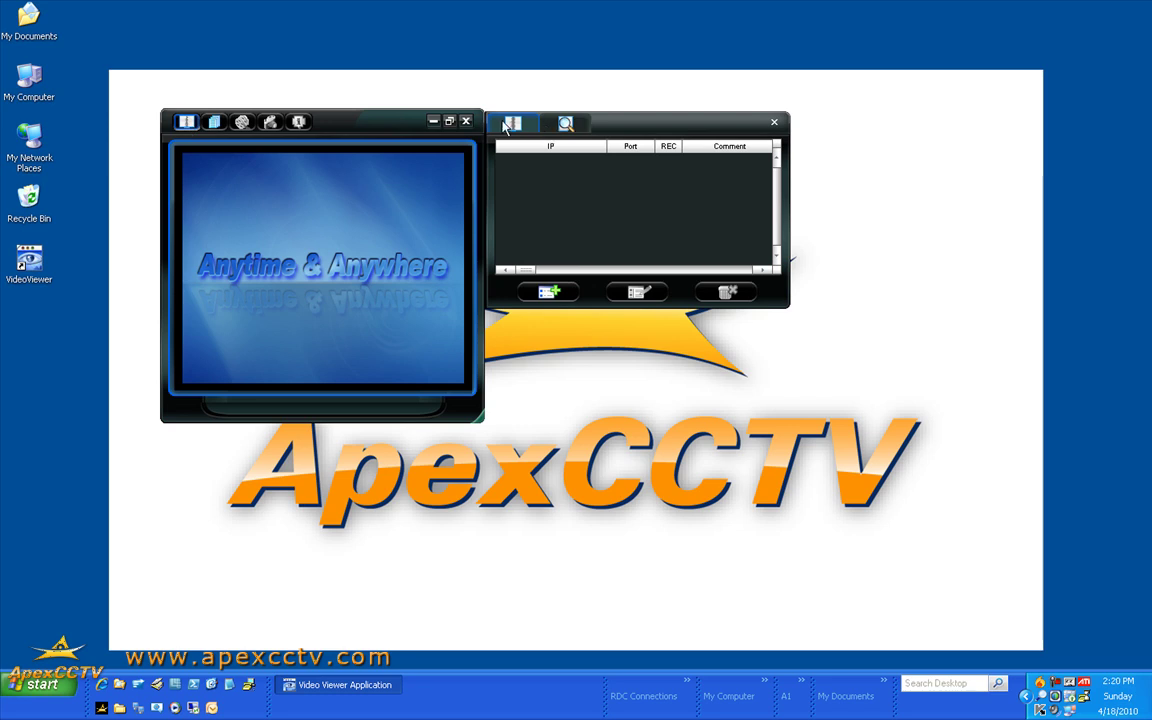
# Search the network for cameras and add the found IP camera at 192.168.1.57 as a new connection.
pyautogui.click(563, 297)
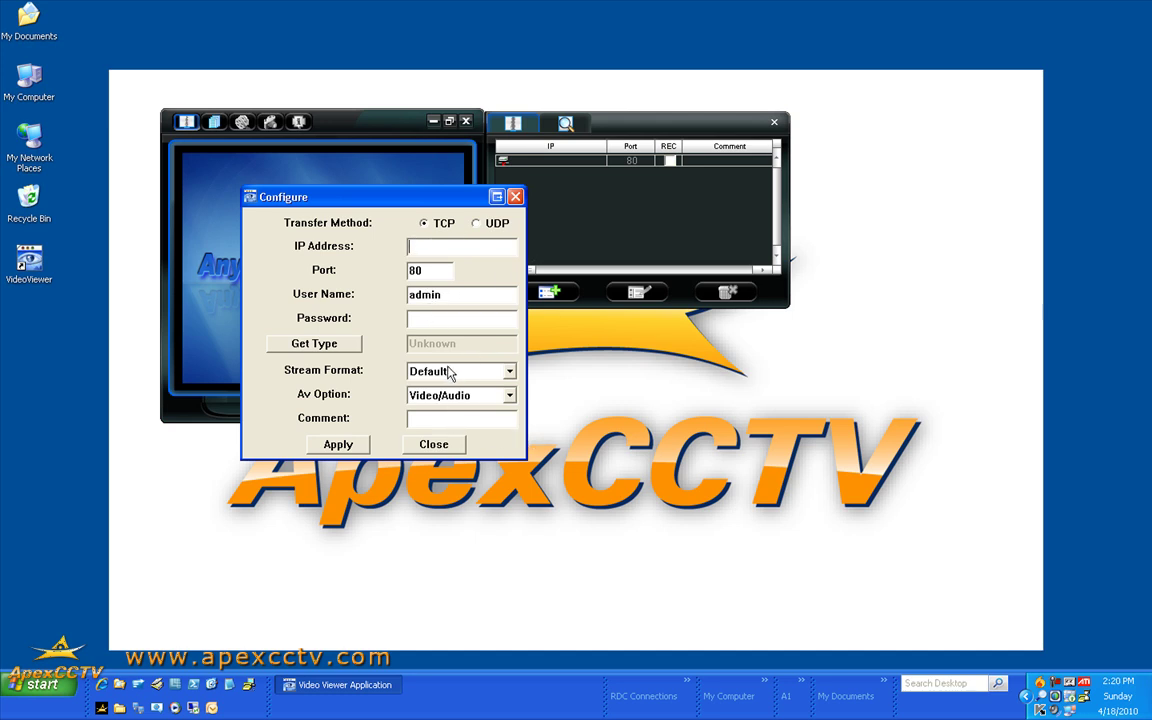
pyautogui.click(434, 445)
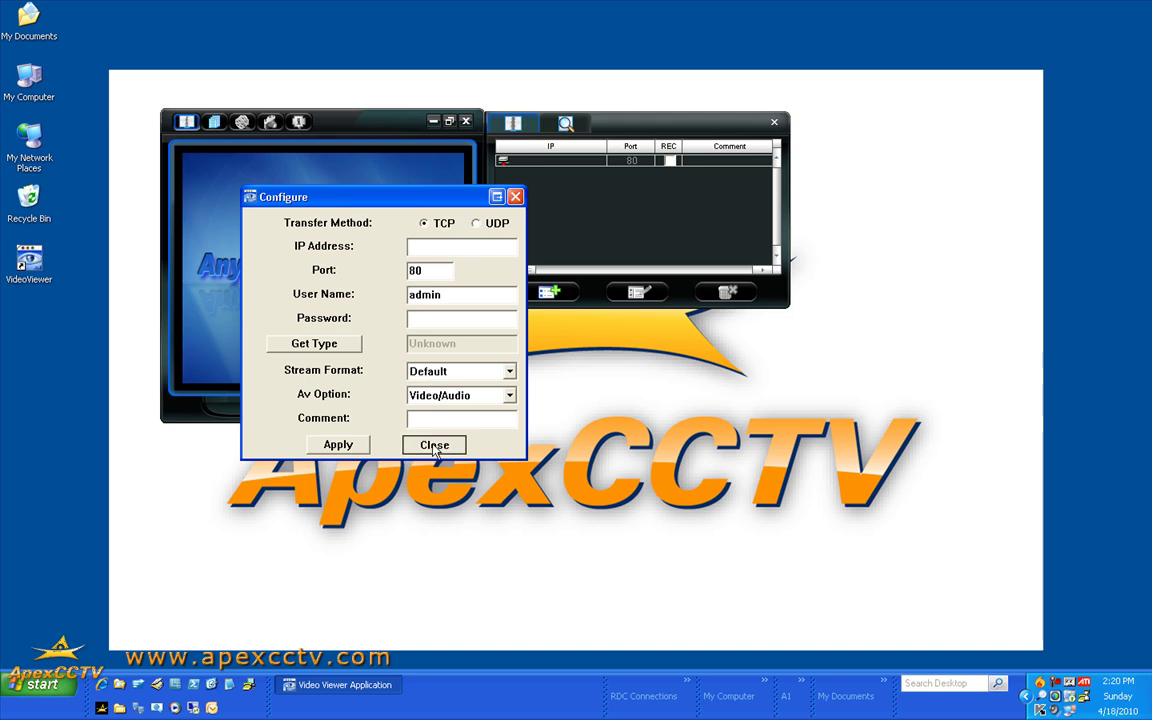
pyautogui.click(567, 123)
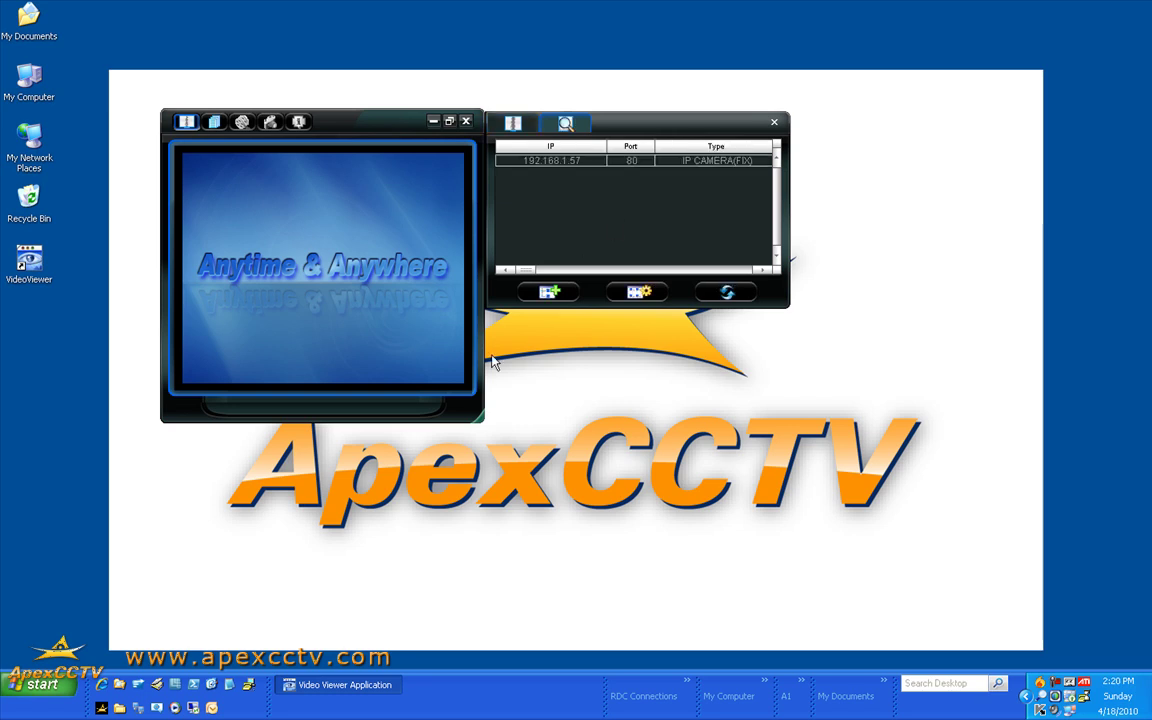
pyautogui.click(563, 167)
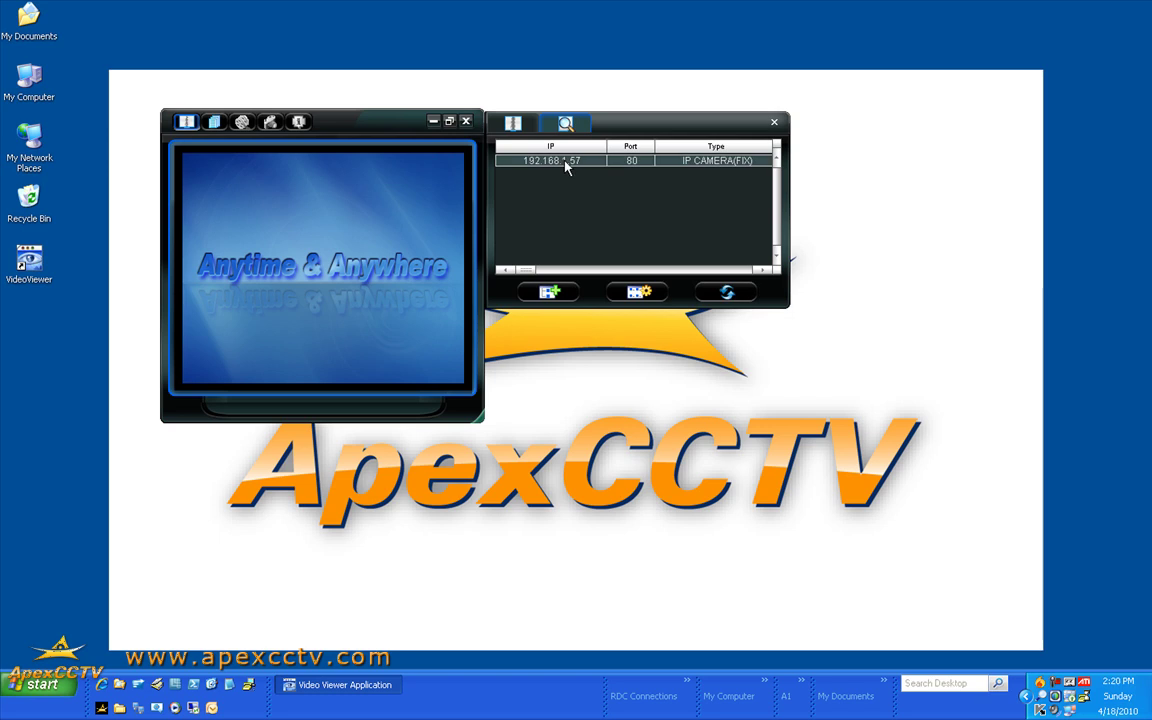
pyautogui.doubleClick(565, 167)
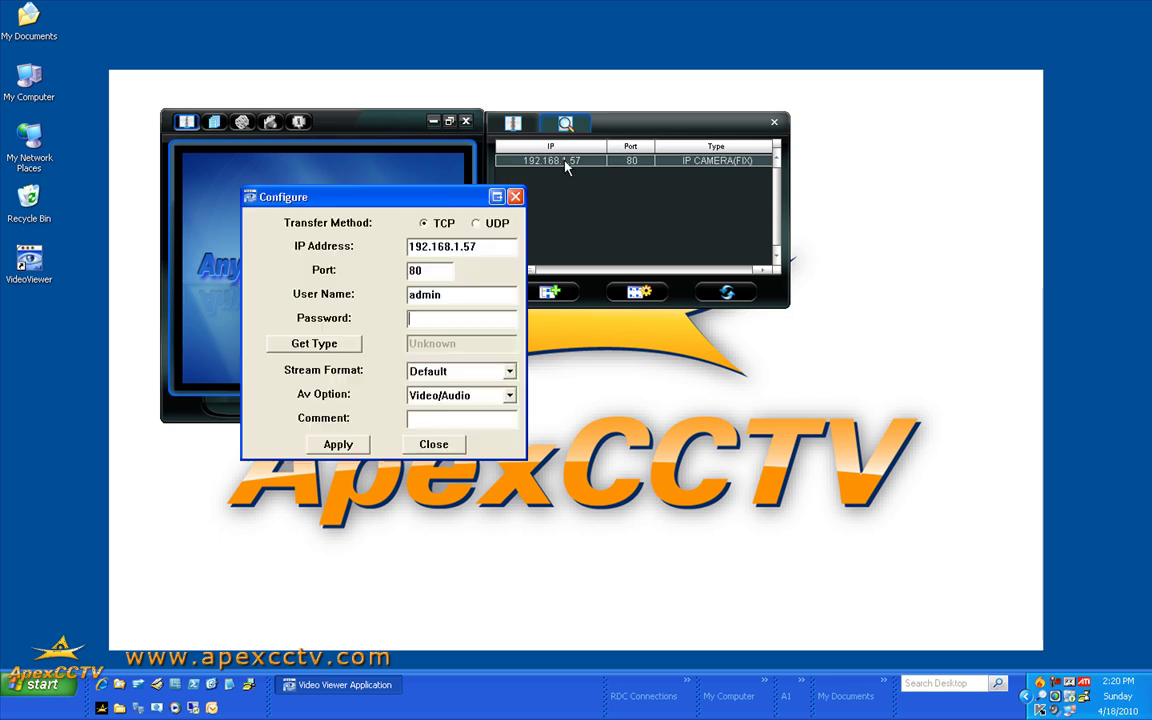
# Enter the camera's login password and retrieve its device type.
pyautogui.click(443, 316)
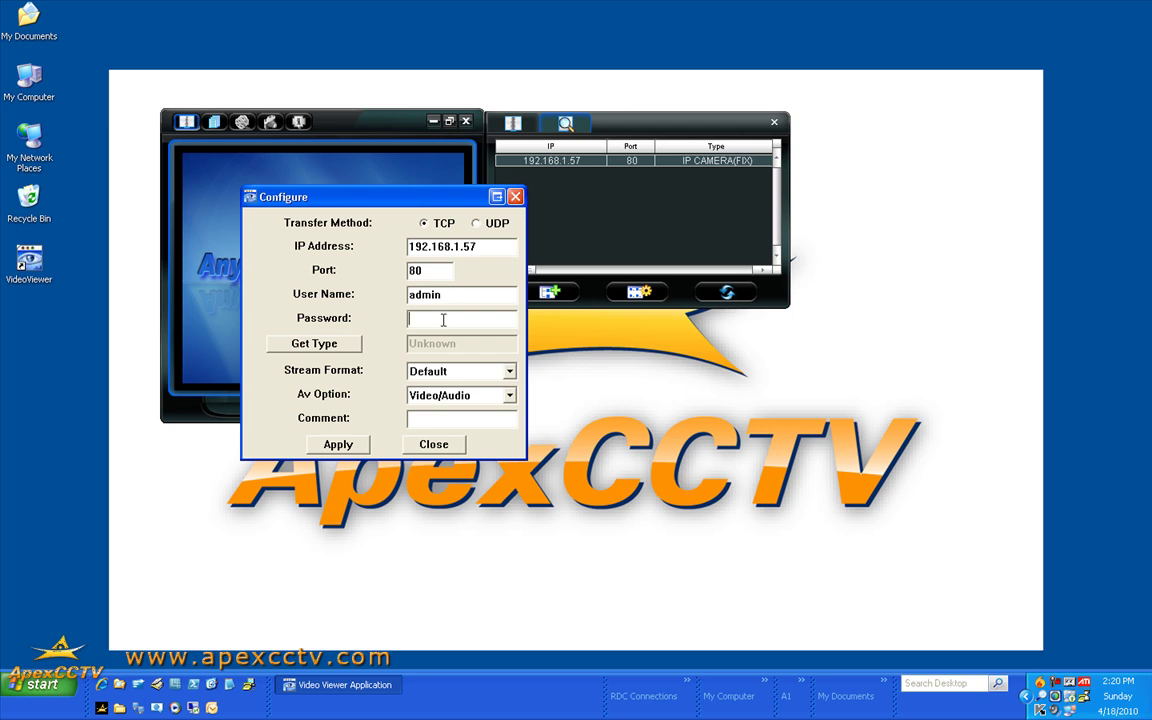
pyautogui.write('***')
pyautogui.press('BackSpace')
pyautogui.press('BackSpace')
pyautogui.press('BackSpace')
pyautogui.write('*****')
pyautogui.click(314, 344)
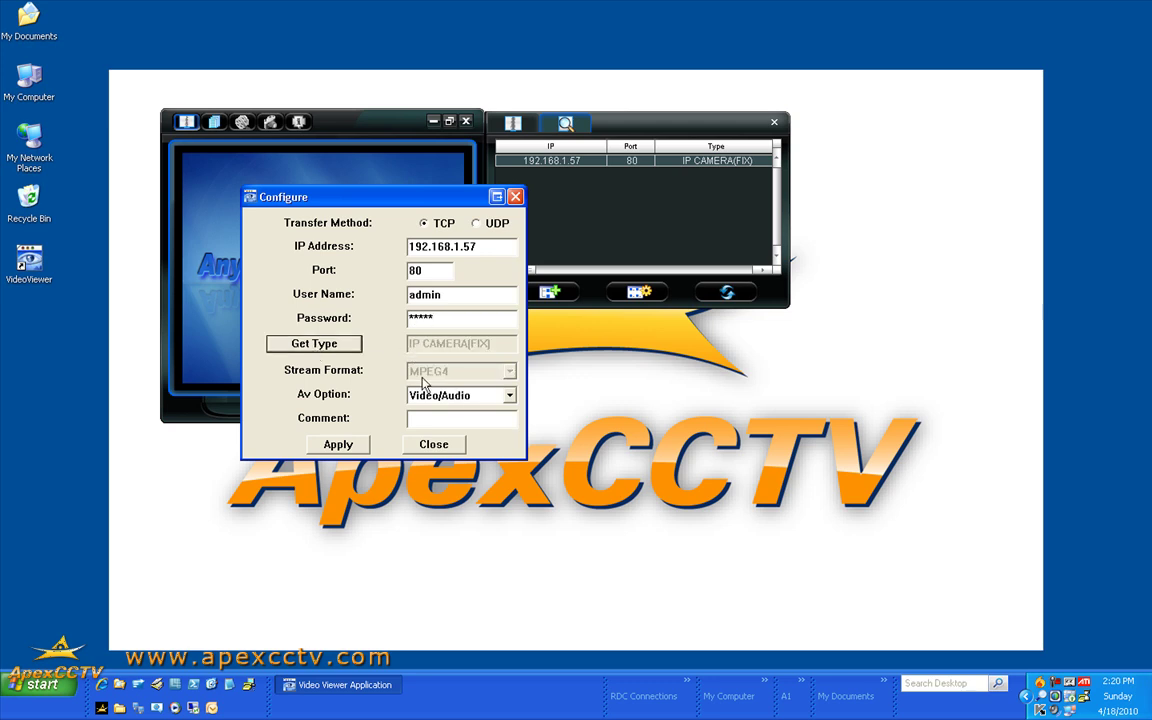
# Set the camera's comment to Sales Floor and save the connection to the address book.
pyautogui.click(447, 418)
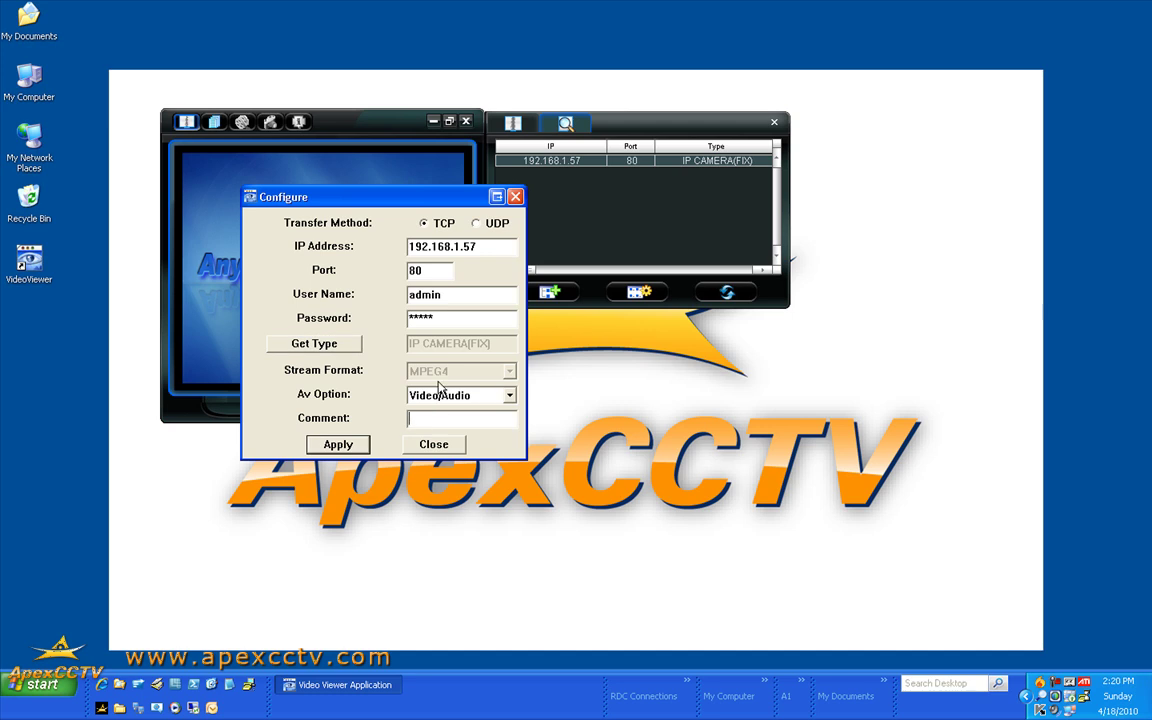
pyautogui.write('Sales Floor')
pyautogui.click(338, 444)
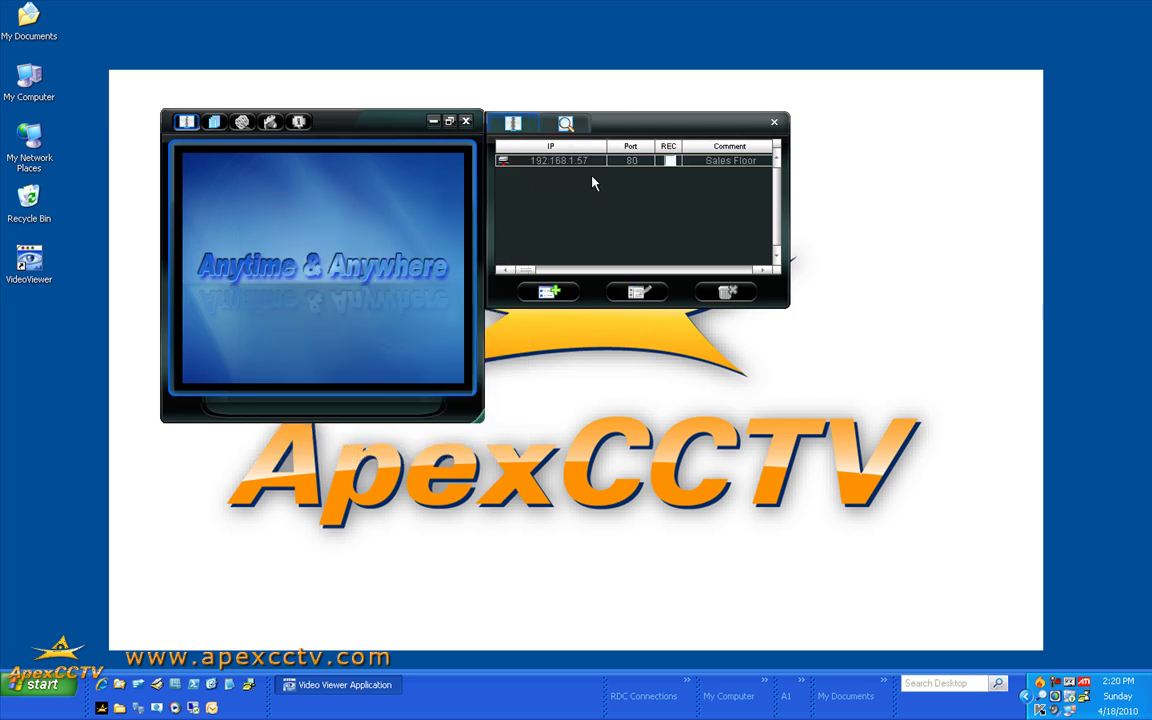
# Connect to the Sales Floor camera's live view and switch its recording on and back off.
pyautogui.doubleClick(575, 161)
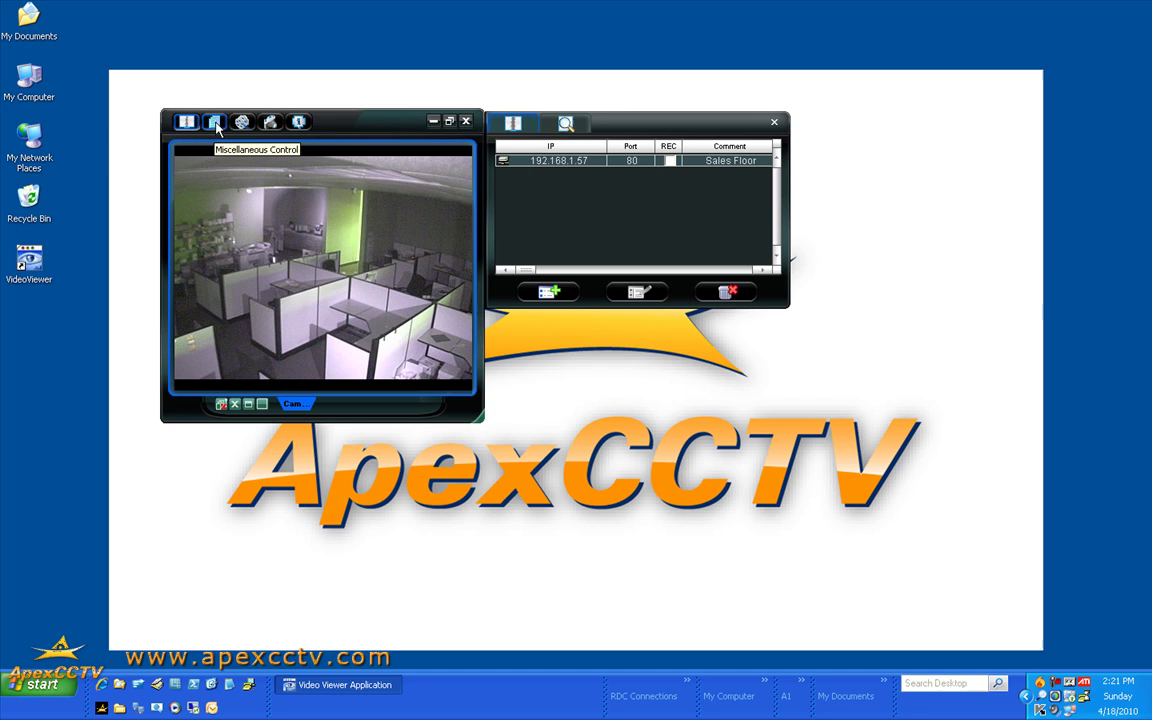
pyautogui.click(670, 161)
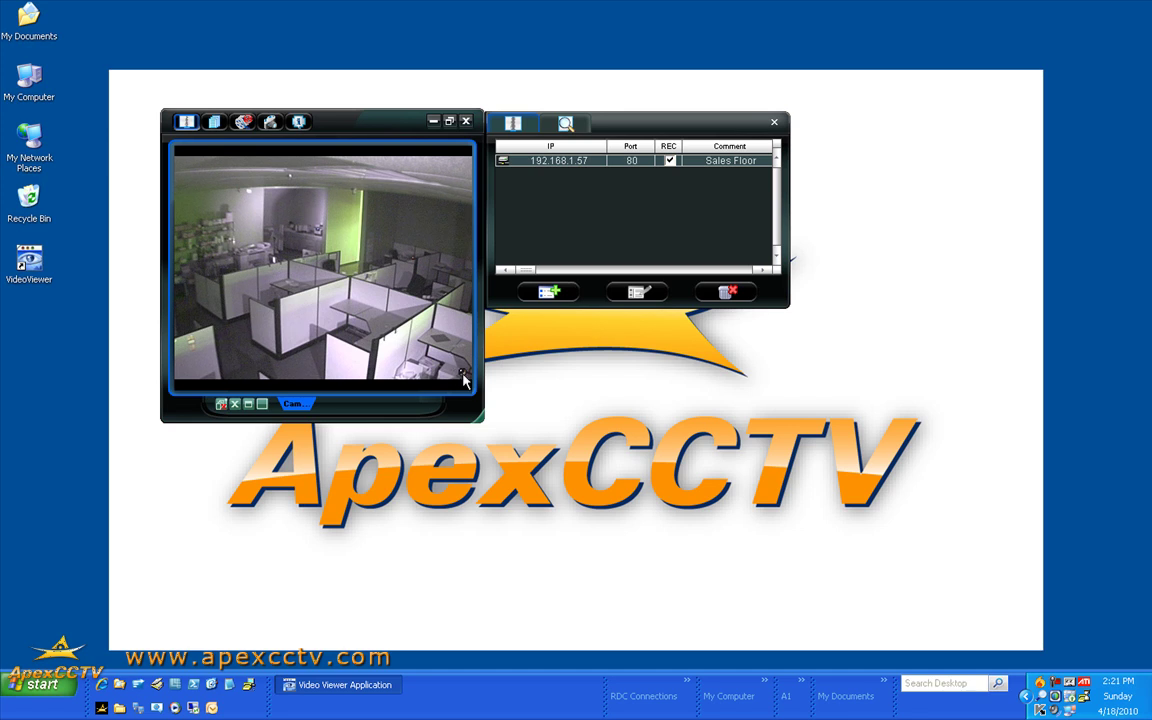
pyautogui.click(670, 161)
# Lower the audio volume slightly in the miscellaneous controls and try the microphone toggle.
pyautogui.click(213, 122)
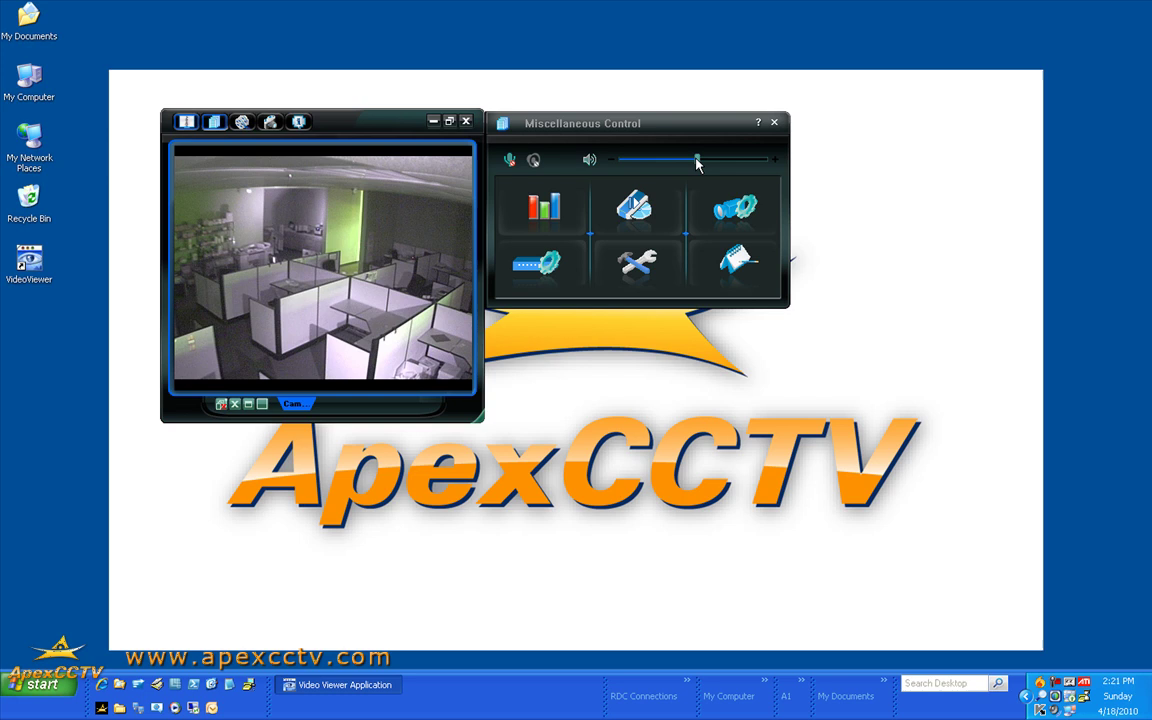
pyautogui.moveTo(697, 159)
pyautogui.mouseDown()
pyautogui.moveTo(623, 160)
pyautogui.moveTo(757, 166)
pyautogui.moveTo(560, 160)
pyautogui.moveTo(680, 160)
pyautogui.mouseUp()
pyautogui.click(511, 161)
# Raise the camera's brightness, contrast and saturation by one notch each in the color settings and apply them.
pyautogui.click(537, 212)
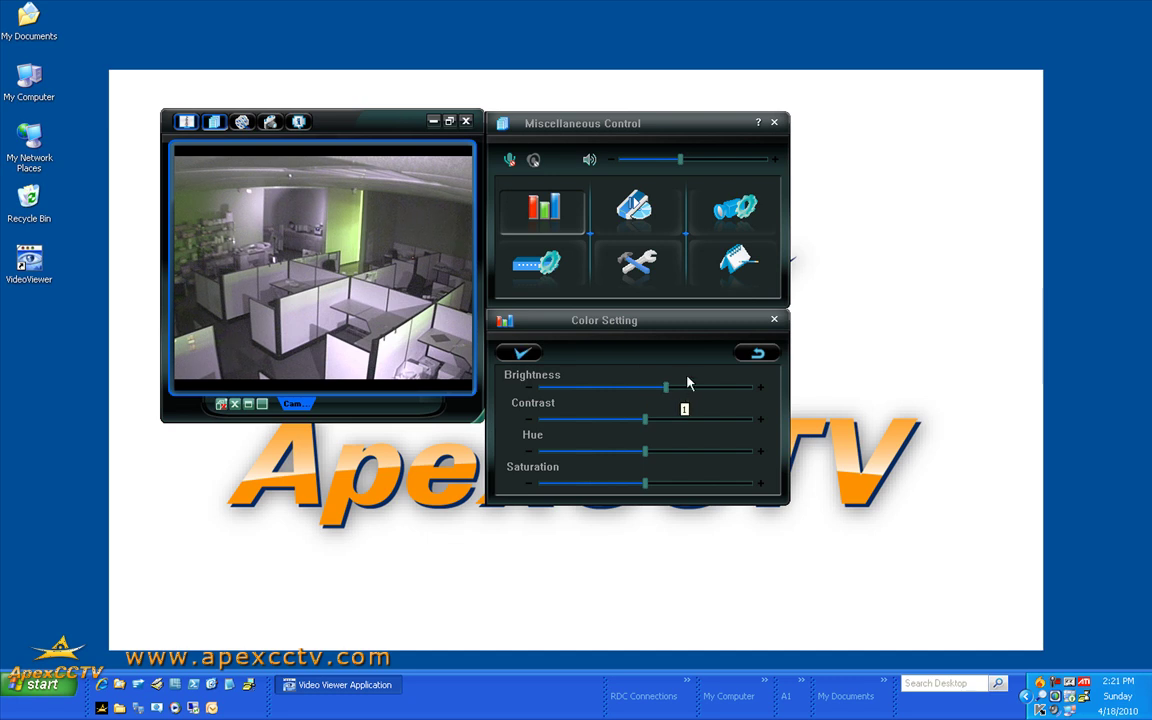
pyautogui.moveTo(645, 419); pyautogui.dragTo(664, 422)
pyautogui.moveTo(647, 457)
pyautogui.mouseDown()
pyautogui.moveTo(692, 455)
pyautogui.moveTo(632, 456)
pyautogui.mouseUp()
pyautogui.click(666, 485)
pyautogui.click(520, 354)
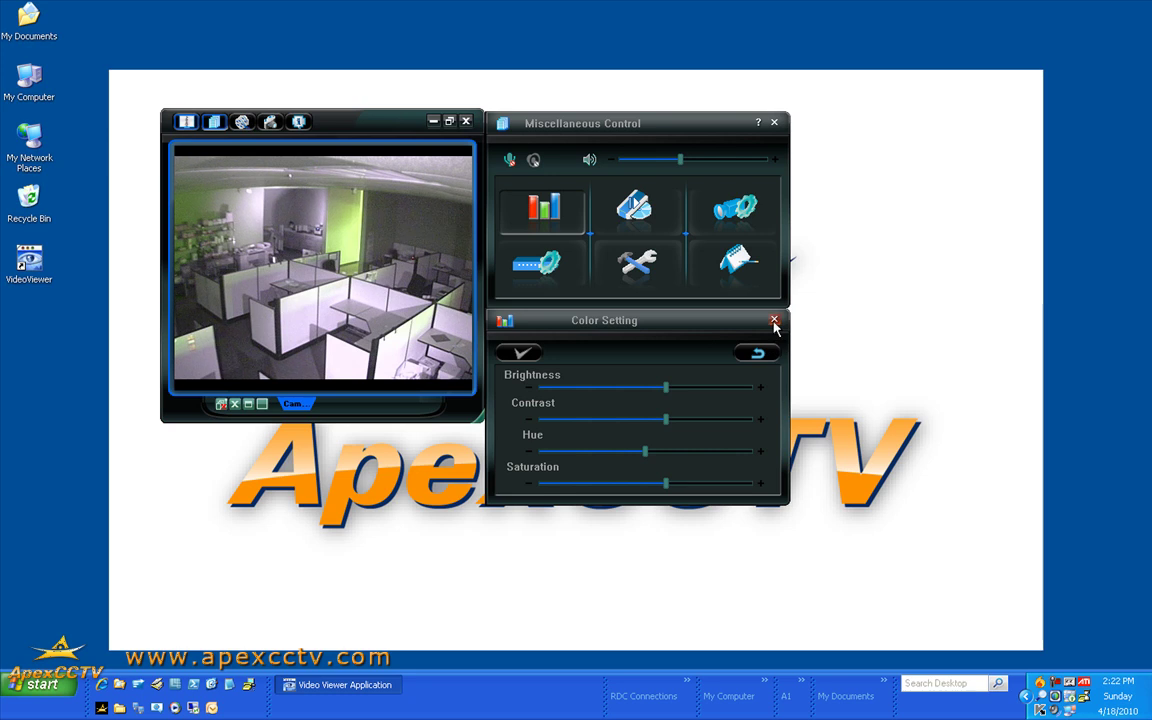
# Restore the camera's color settings to their defaults, apply them and close the settings.
pyautogui.click(758, 354)
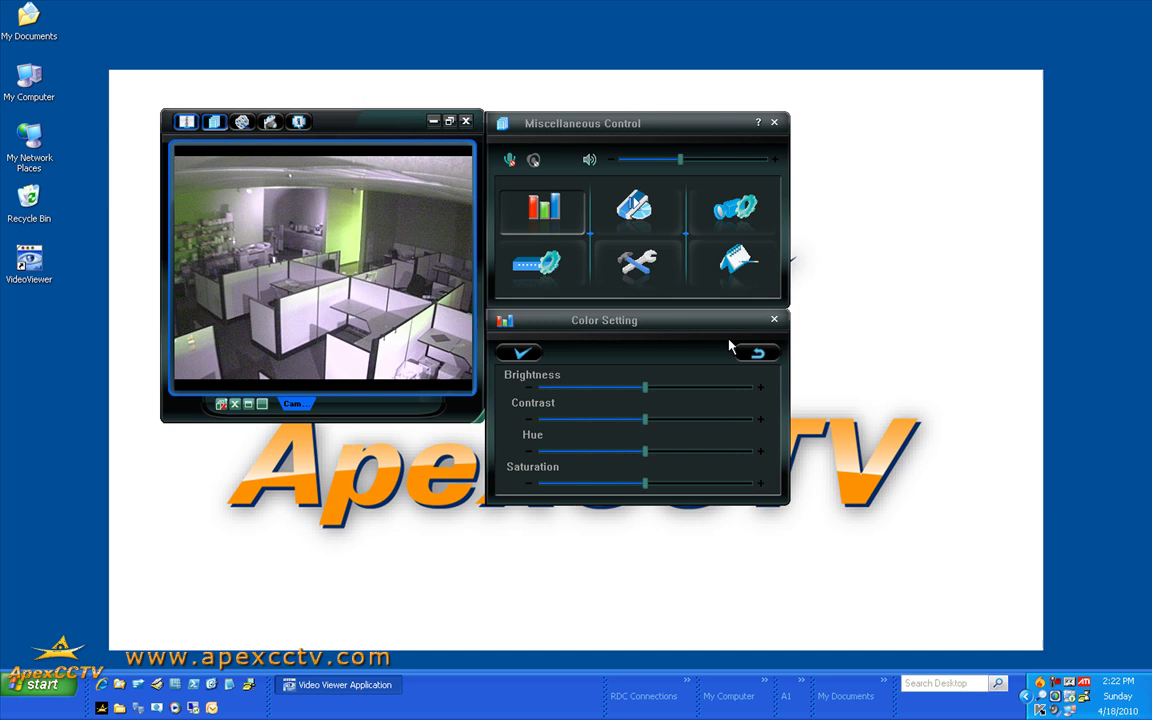
pyautogui.click(520, 352)
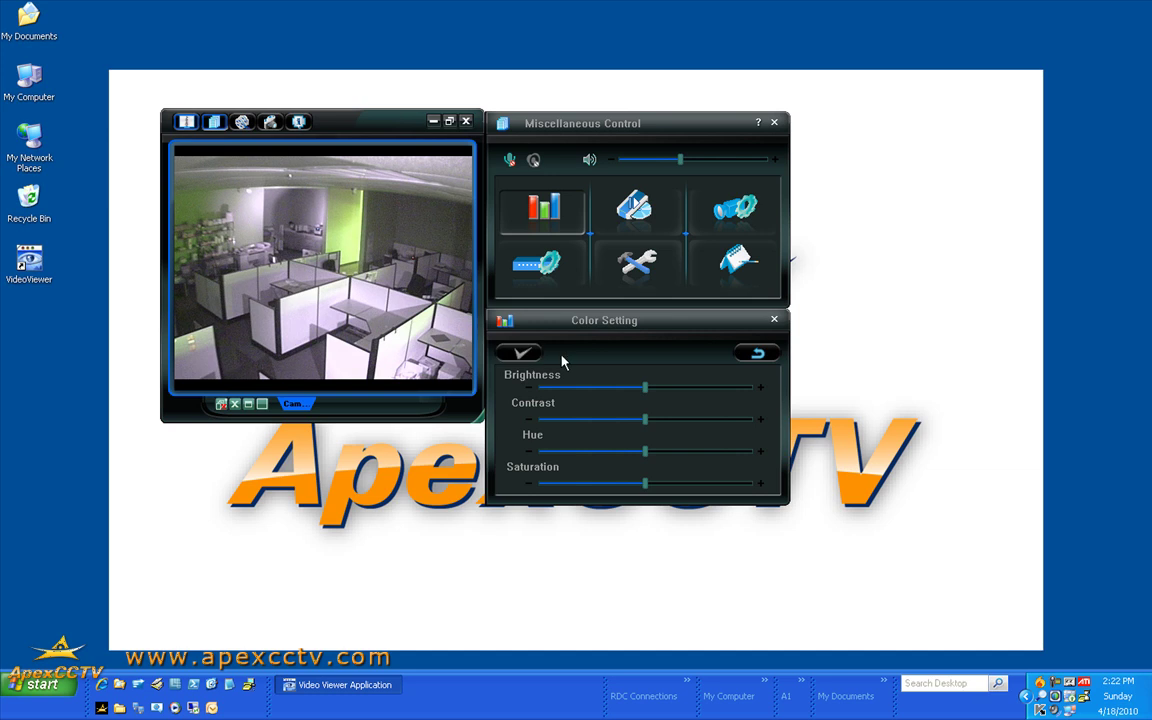
pyautogui.click(775, 322)
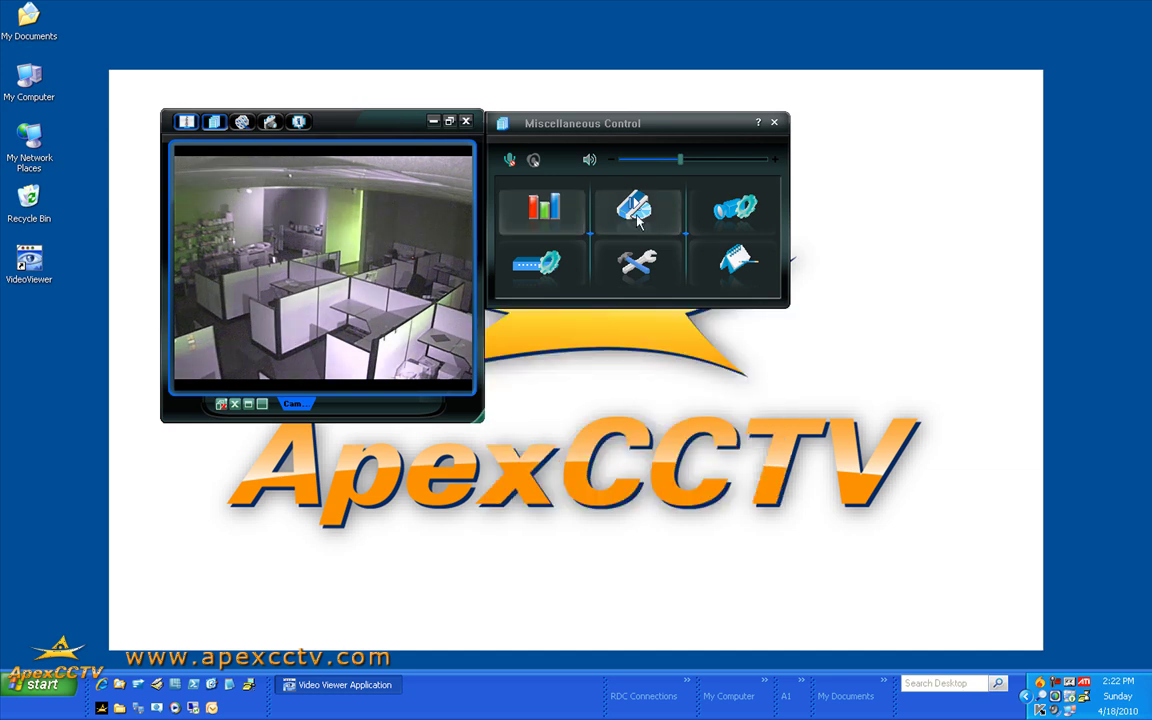